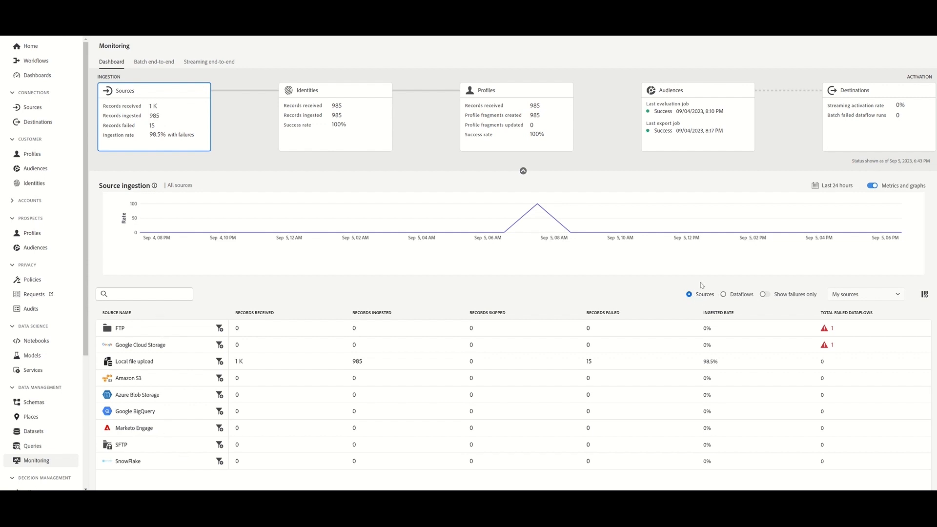
List source ingestion by dataflow, narrow it to failures only, and return to the list of sources.
{"action": "left_click", "coordinate": [724, 295]}
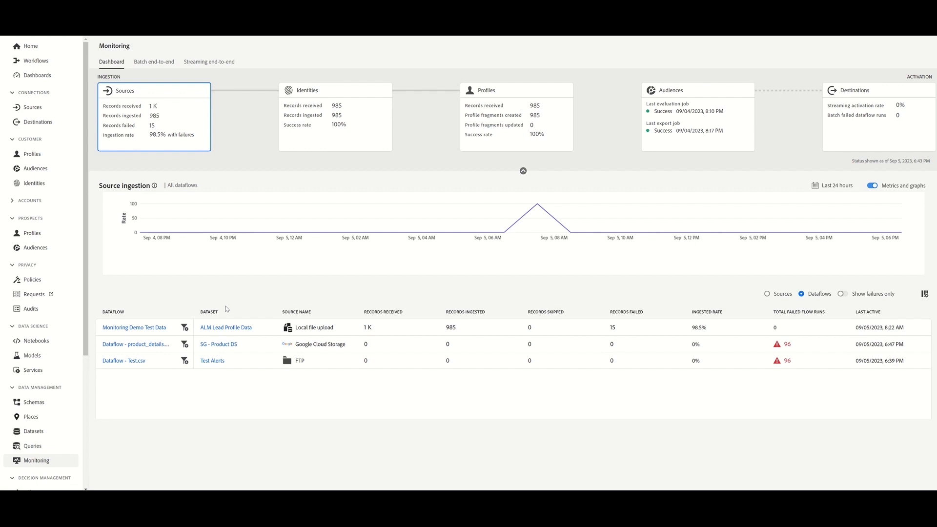
{"action": "left_click", "coordinate": [847, 295]}
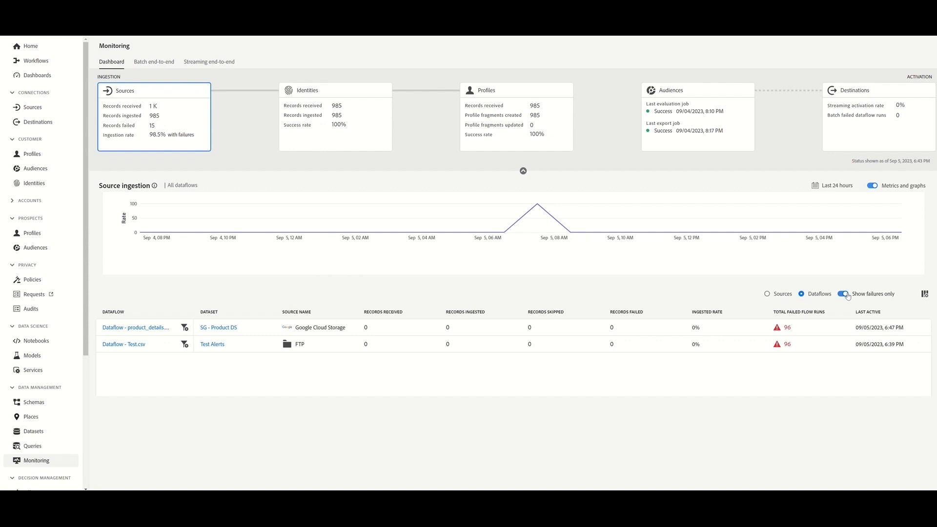
{"action": "left_click", "coordinate": [847, 296]}
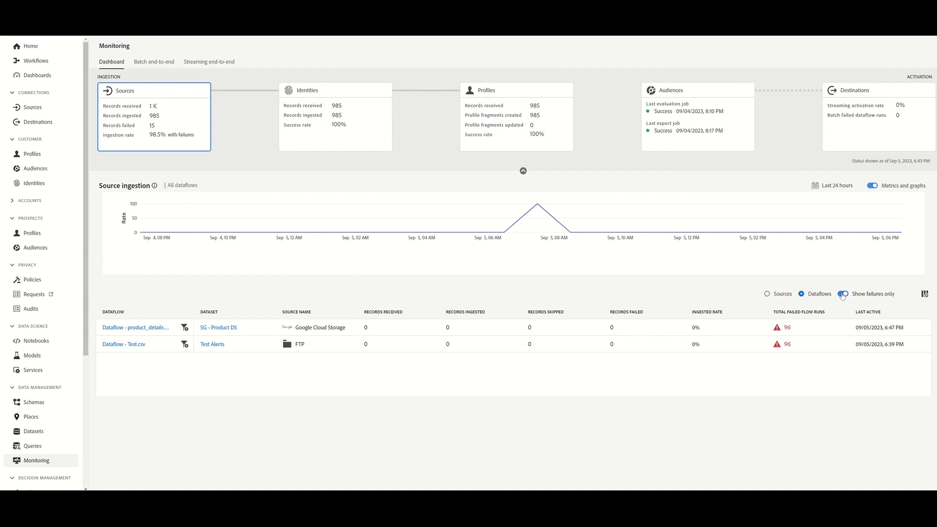
{"action": "left_click", "coordinate": [767, 294]}
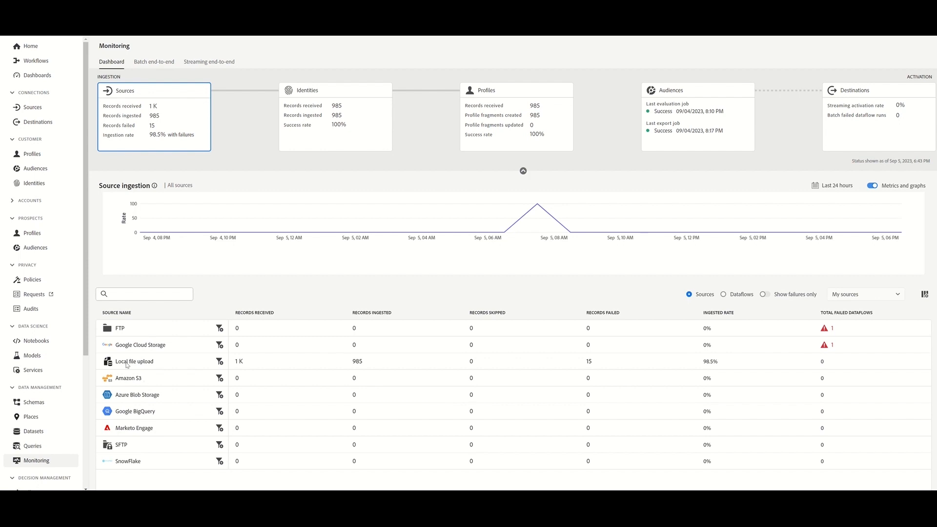
Drill down from Local file upload through the Monitoring Demo Test Data dataflow to its 09/05/2023, 8:22 AM run details.
{"action": "left_click", "coordinate": [219, 361]}
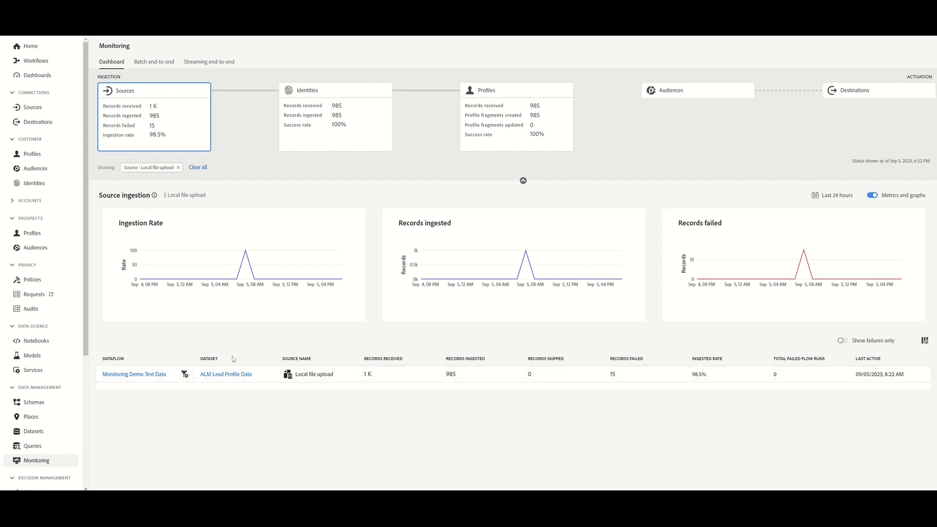
{"action": "left_click", "coordinate": [184, 374]}
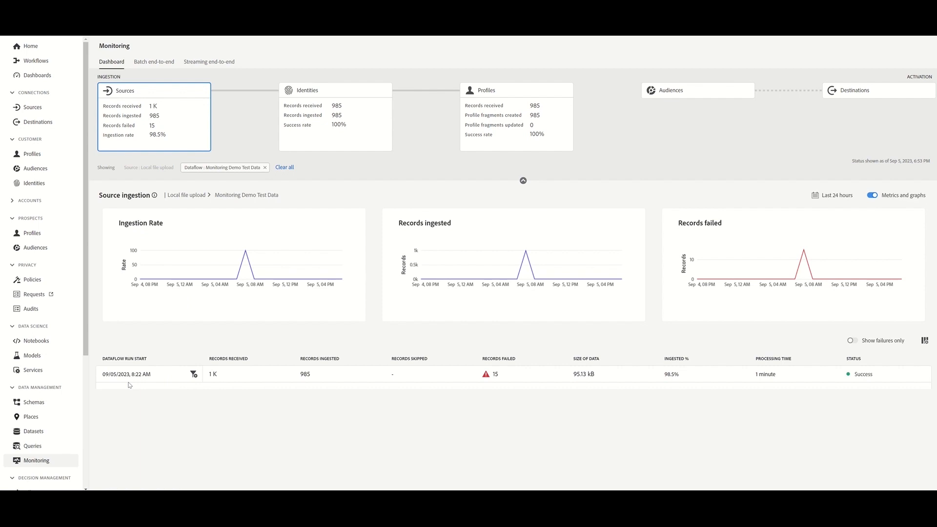
{"action": "left_click", "coordinate": [194, 374]}
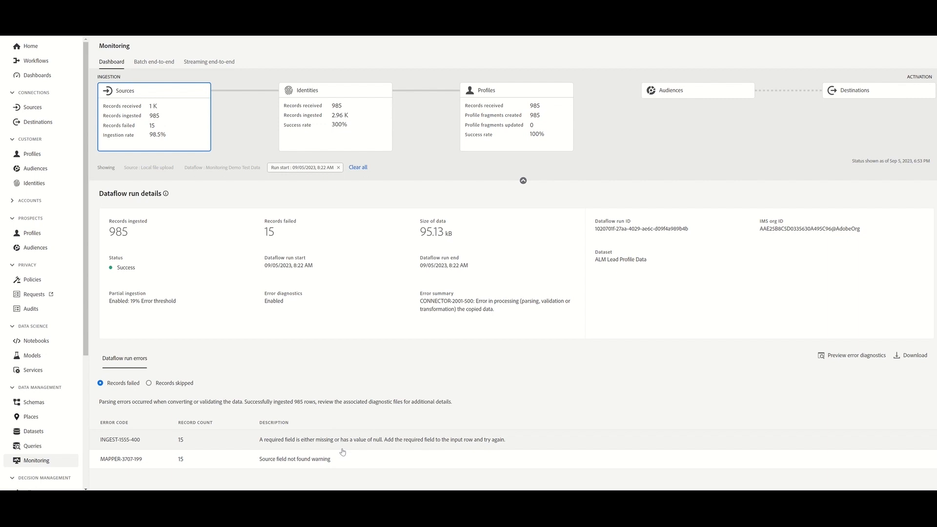
Remove the run start, dataflow and source filters one by one to return to source ingestion for all sources.
{"action": "left_click", "coordinate": [338, 167]}
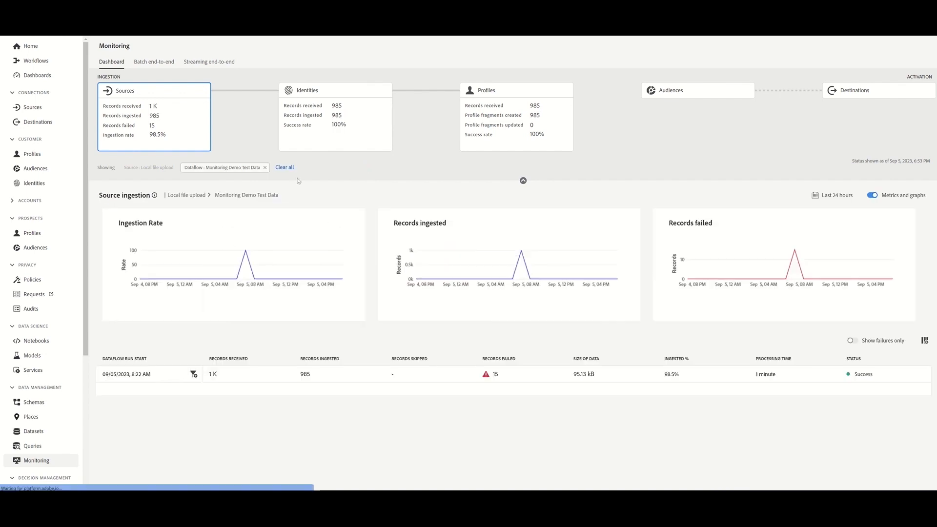
{"action": "left_click", "coordinate": [265, 167]}
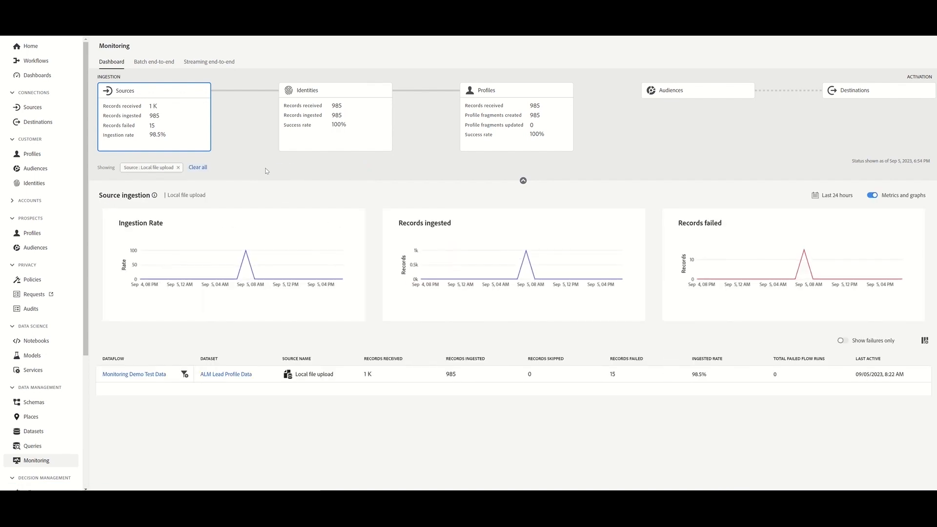
{"action": "left_click", "coordinate": [178, 167]}
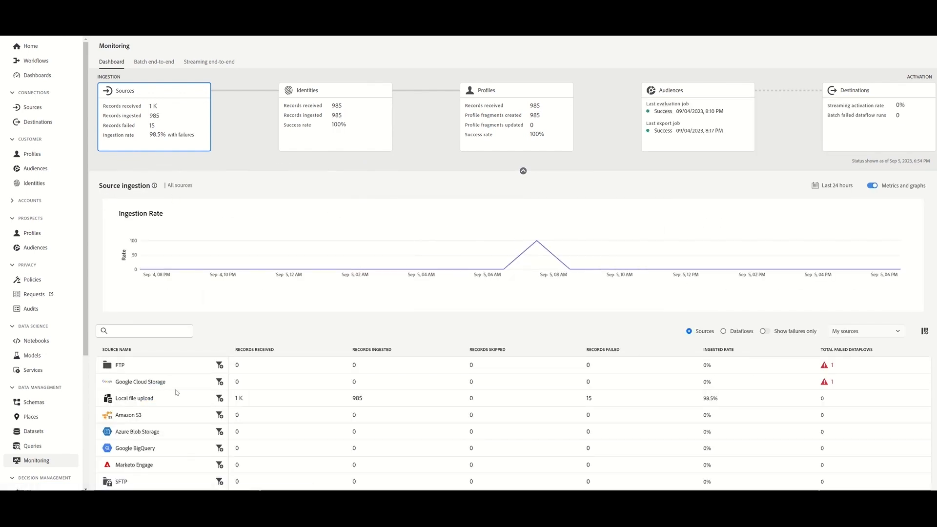
{"action": "scroll", "coordinate": [177, 393], "scroll_direction": "down", "scroll_amount": 2}
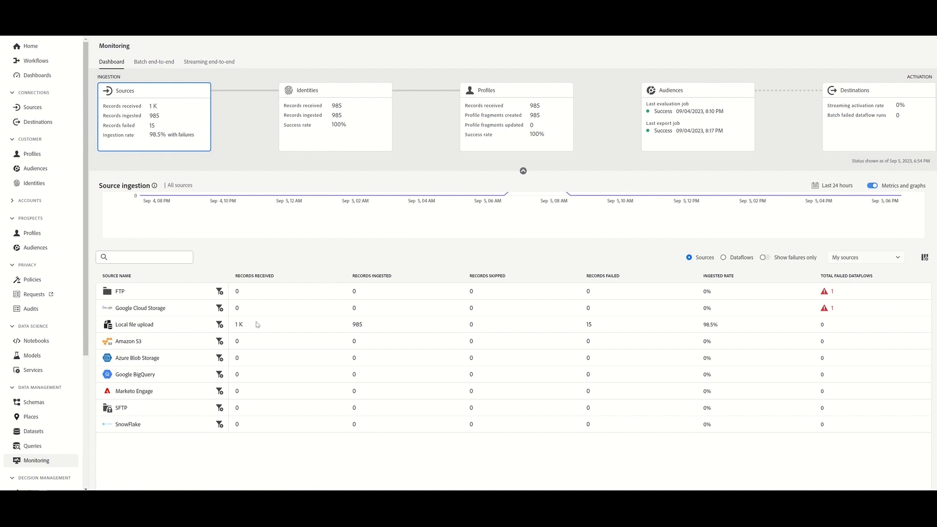
{"action": "scroll", "coordinate": [273, 358], "scroll_direction": "up", "scroll_amount": 2}
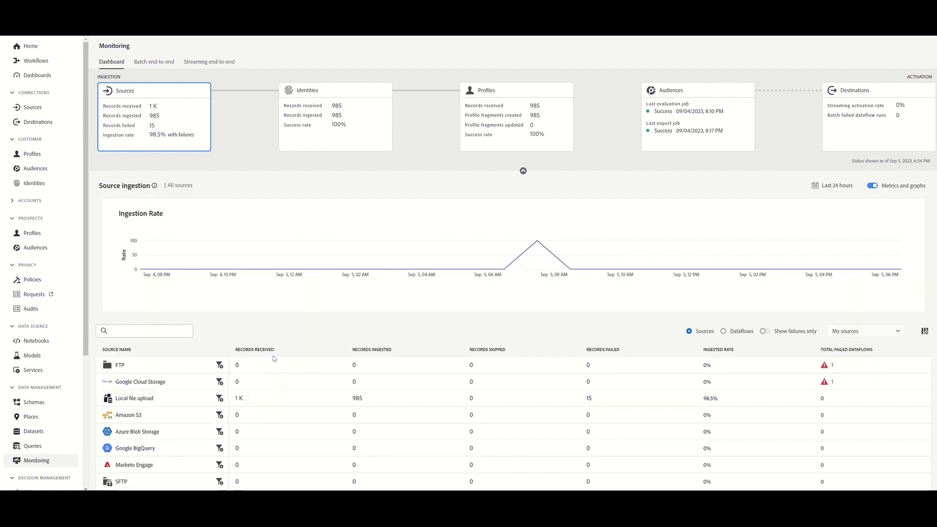
View the date range options for the source ingestion metrics and close them without applying a change.
{"action": "left_click", "coordinate": [835, 187]}
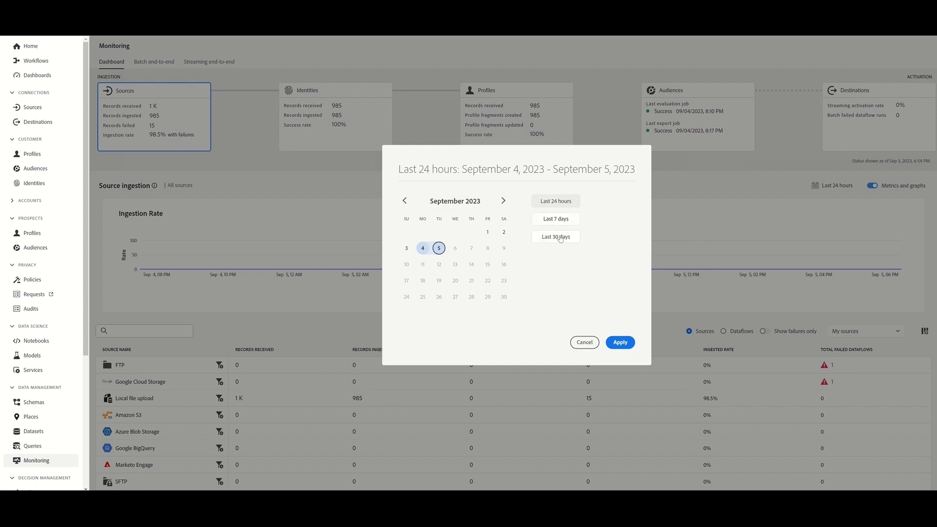
{"action": "left_click", "coordinate": [584, 342]}
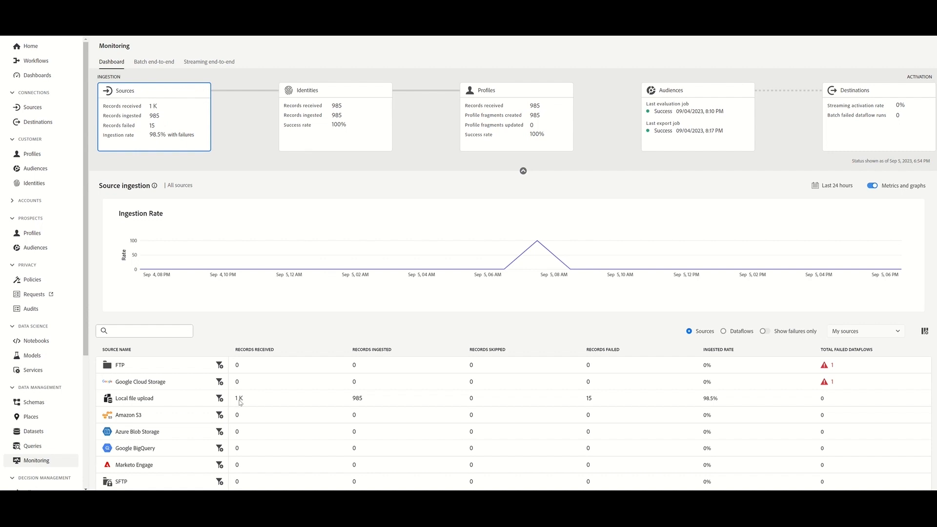
Inspect the identity processing run details for Local file upload's Monitoring Demo Test Data dataflow, and clear all filters.
{"action": "left_click", "coordinate": [343, 114]}
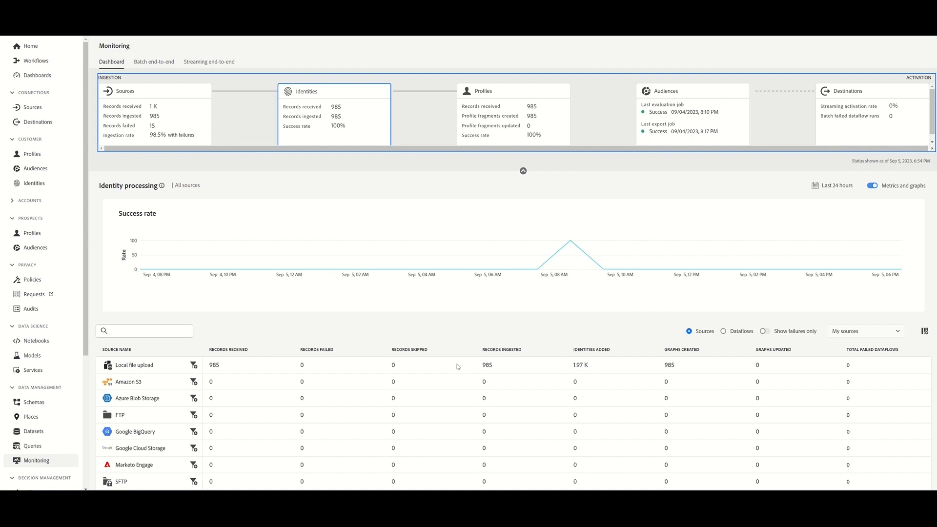
{"action": "left_click", "coordinate": [196, 367]}
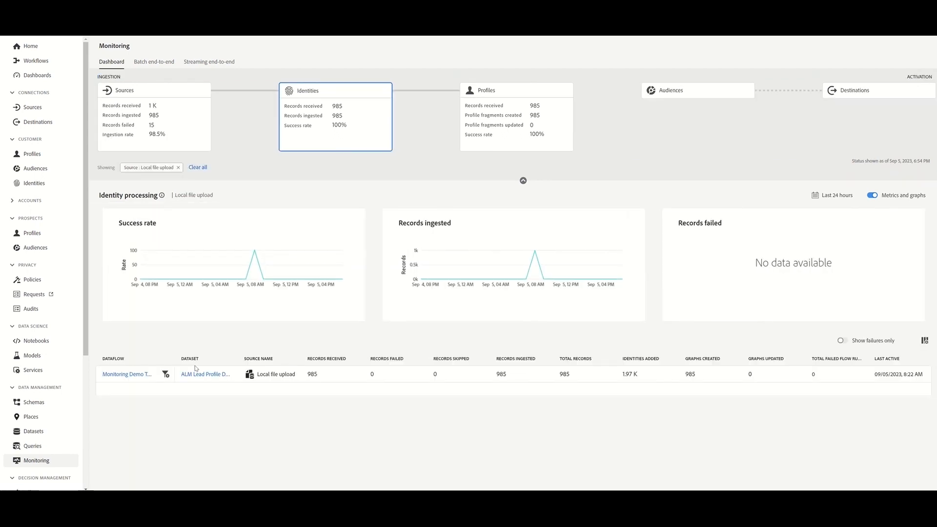
{"action": "left_click", "coordinate": [166, 373]}
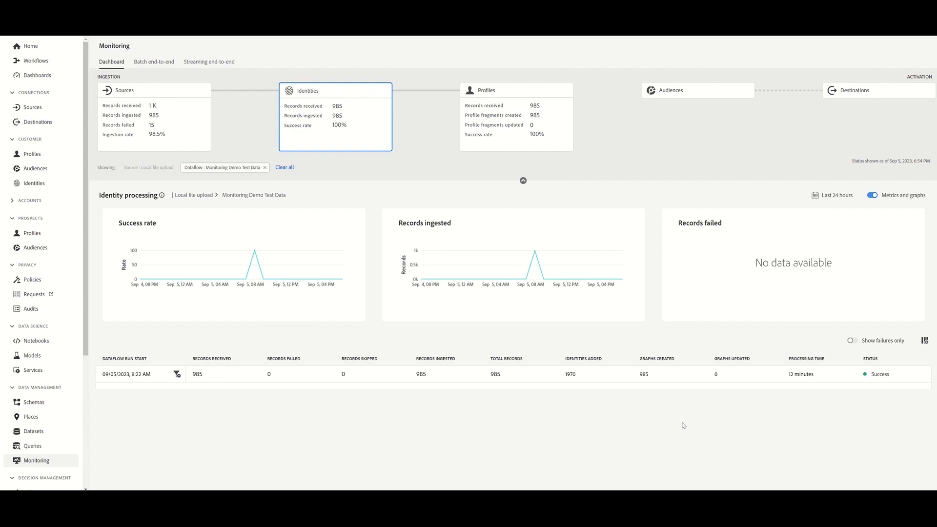
{"action": "left_click", "coordinate": [177, 374]}
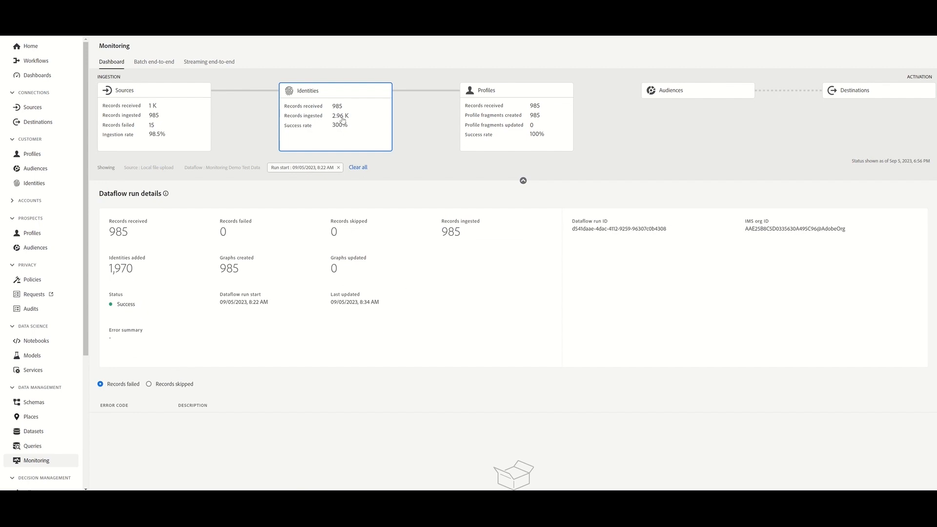
{"action": "left_click", "coordinate": [361, 170]}
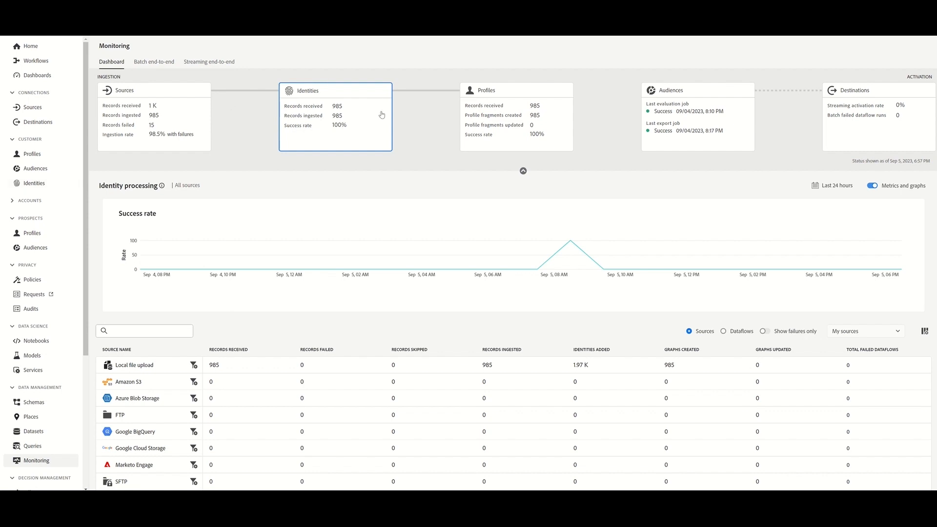
Inspect the profile processing run details for Local file upload's Monitoring Demo Test Data dataflow, and clear all filters.
{"action": "left_click", "coordinate": [515, 114]}
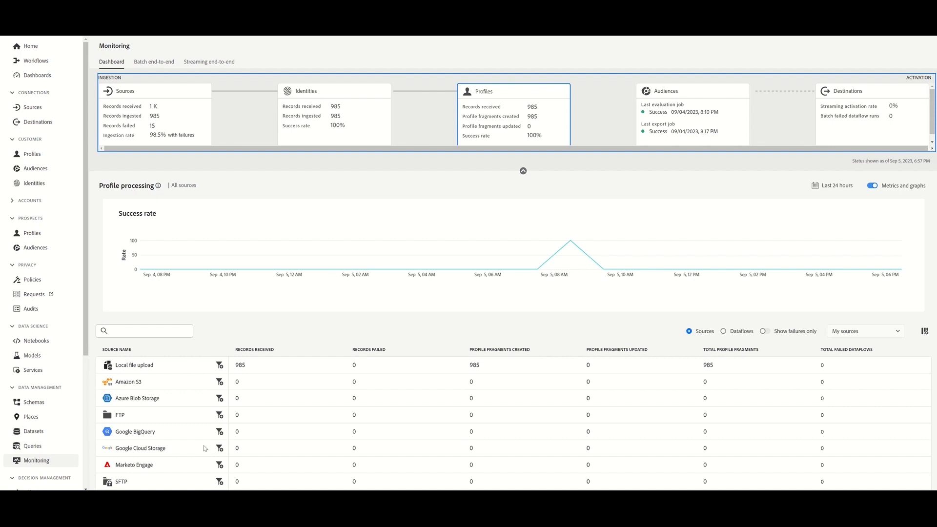
{"action": "left_click", "coordinate": [219, 364]}
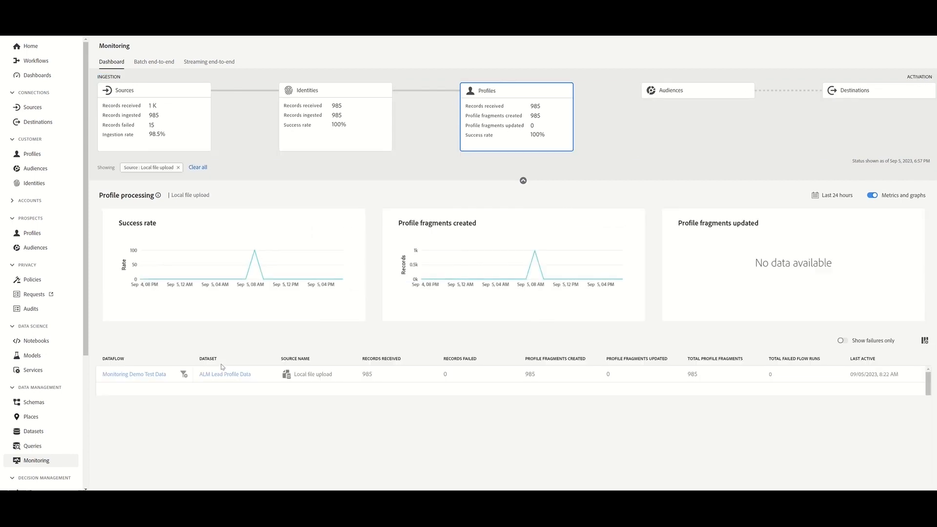
{"action": "left_click", "coordinate": [183, 374]}
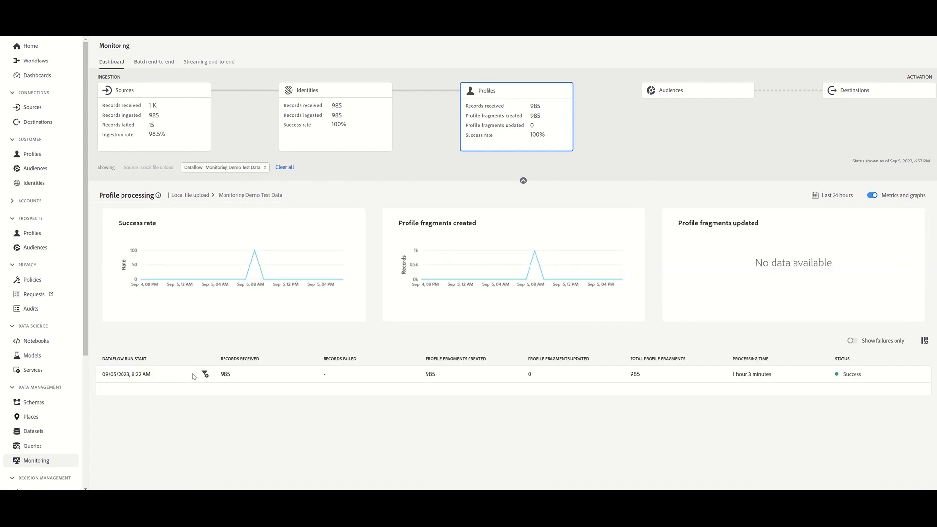
{"action": "left_click", "coordinate": [205, 374]}
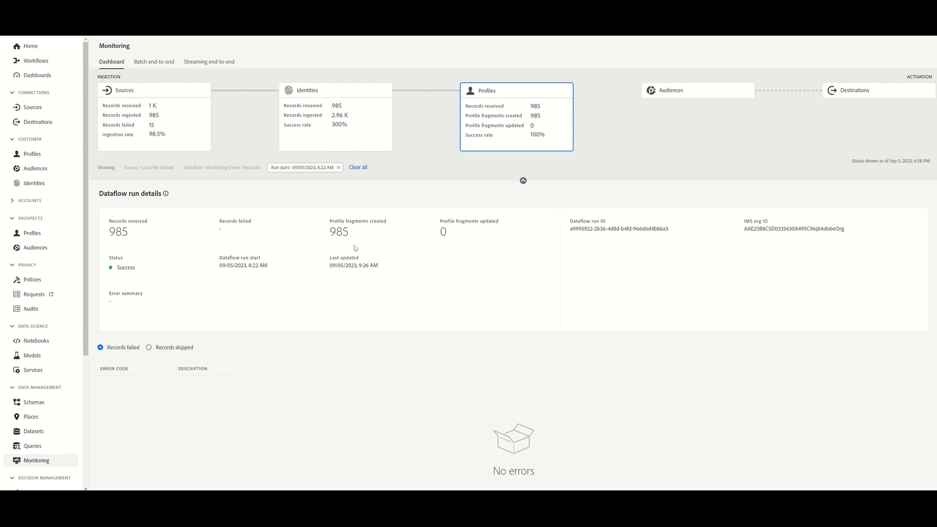
{"action": "left_click", "coordinate": [359, 168]}
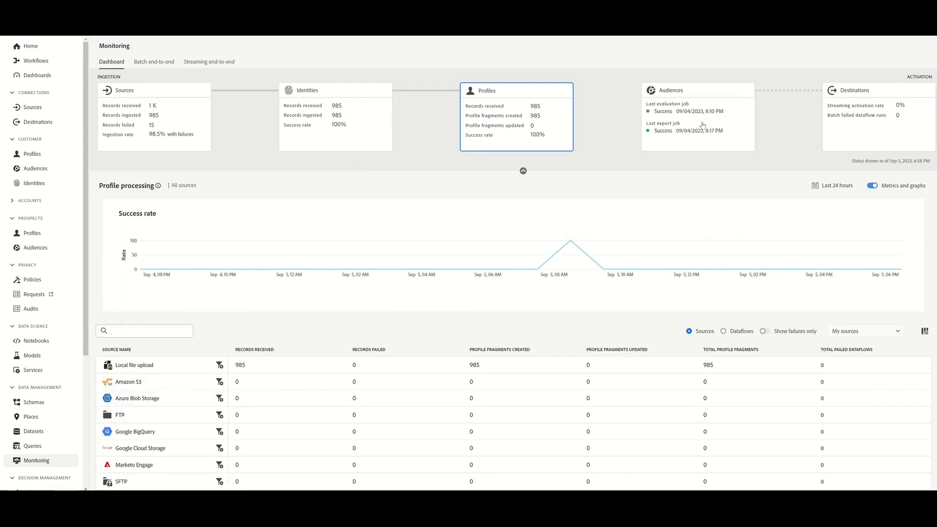
Examine the audience evaluation and activation overview and its list of segmentation jobs.
{"action": "left_click", "coordinate": [703, 125]}
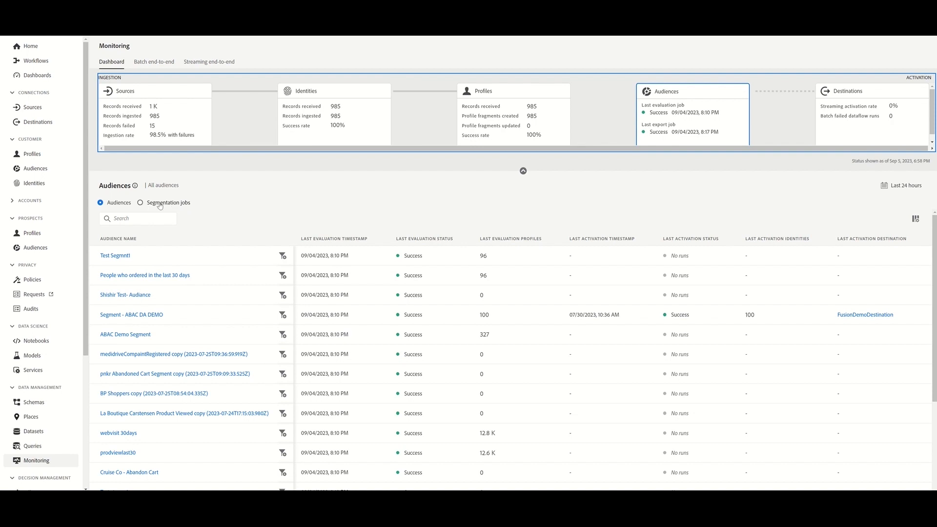
{"action": "left_click", "coordinate": [141, 203]}
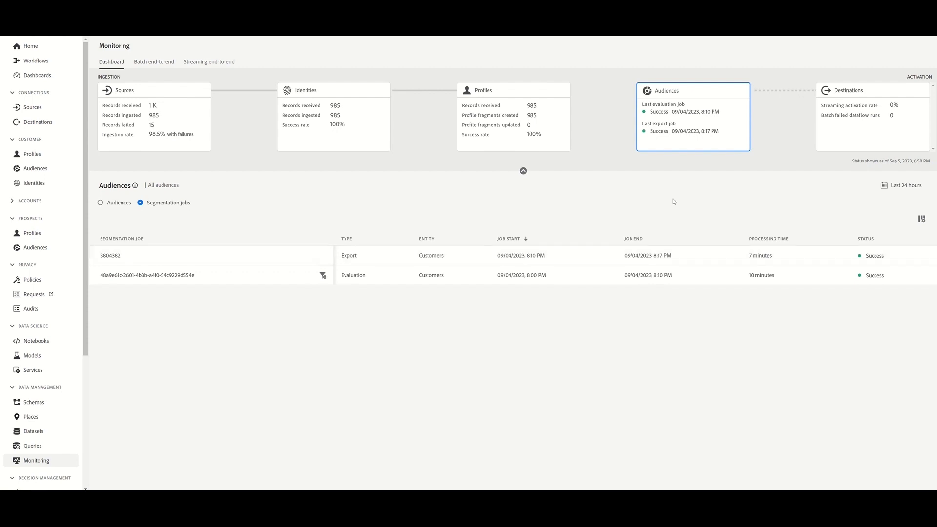
Review the destination activation list and drill down through Amazon S3 to the audiences of the FusionDemoDestination dataflow.
{"action": "left_click", "coordinate": [857, 110]}
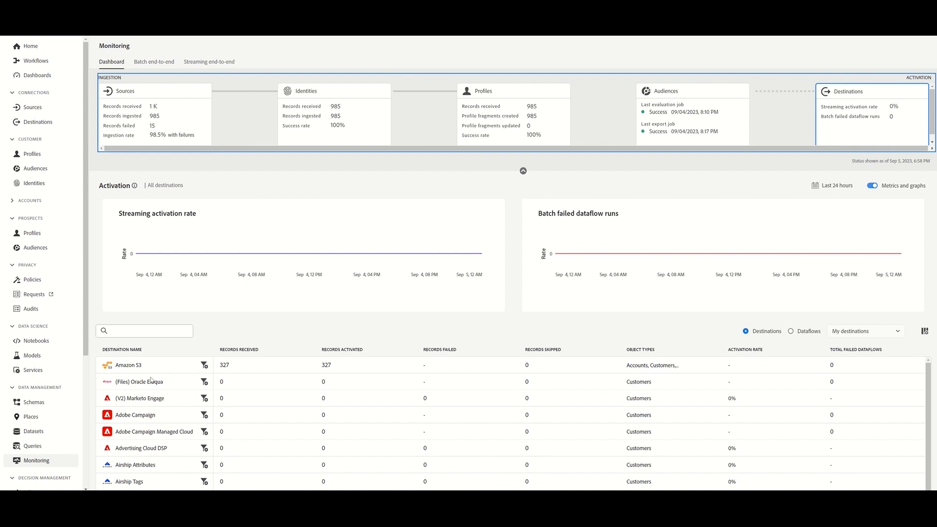
{"action": "scroll", "coordinate": [151, 379], "scroll_direction": "down", "scroll_amount": 5}
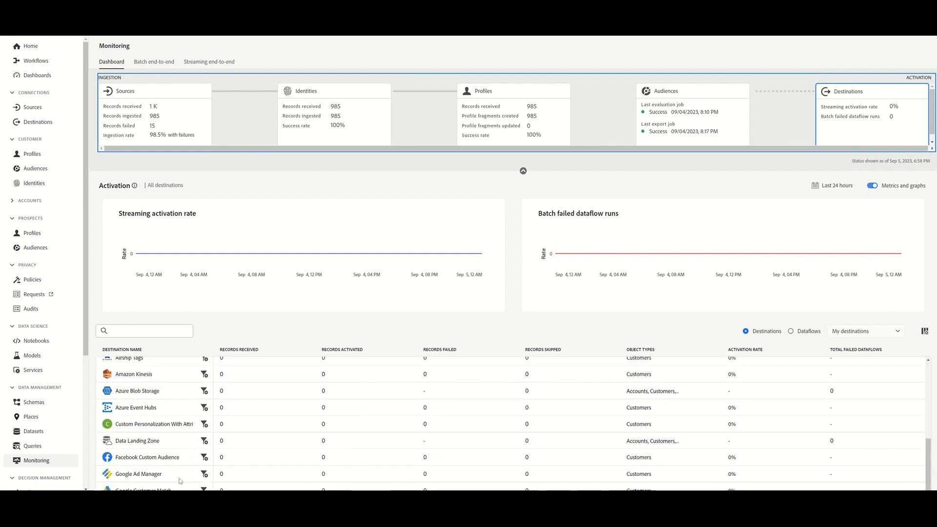
{"action": "scroll", "coordinate": [184, 418], "scroll_direction": "up", "scroll_amount": 5}
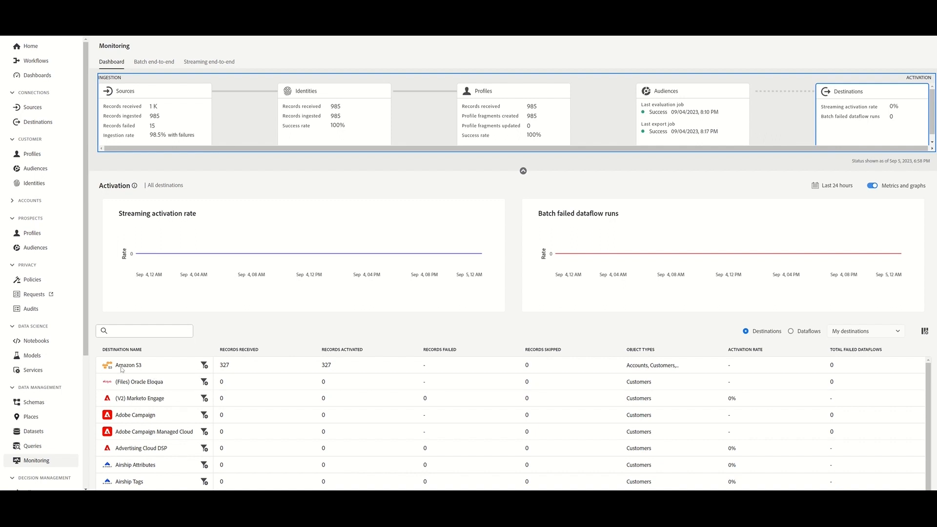
{"action": "left_click", "coordinate": [204, 365]}
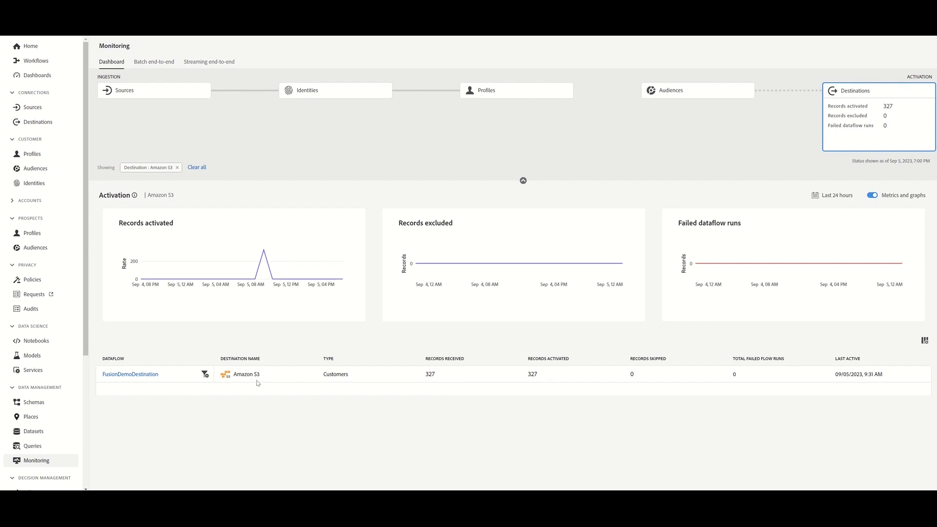
{"action": "left_click", "coordinate": [205, 375]}
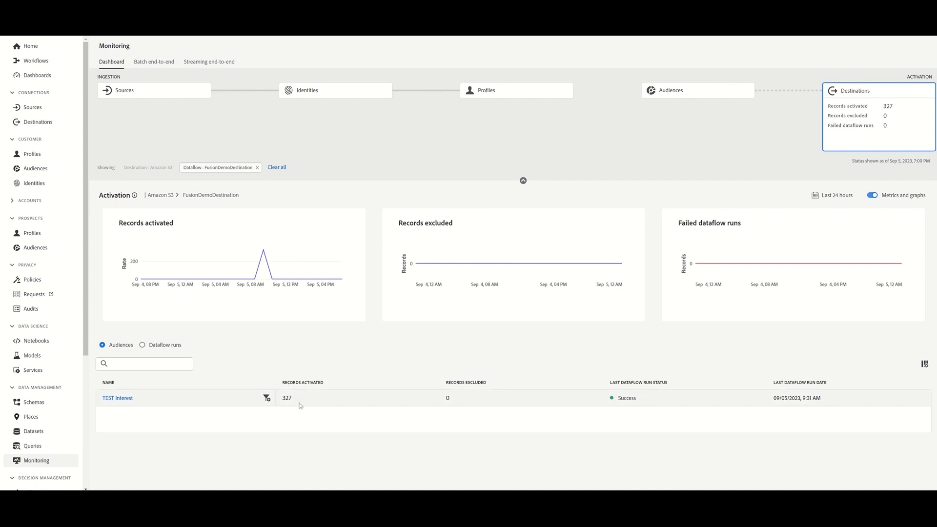
Filter activation to the TEST Interest audience and view its dataflow runs with excluded records and with activated records.
{"action": "left_click", "coordinate": [267, 398]}
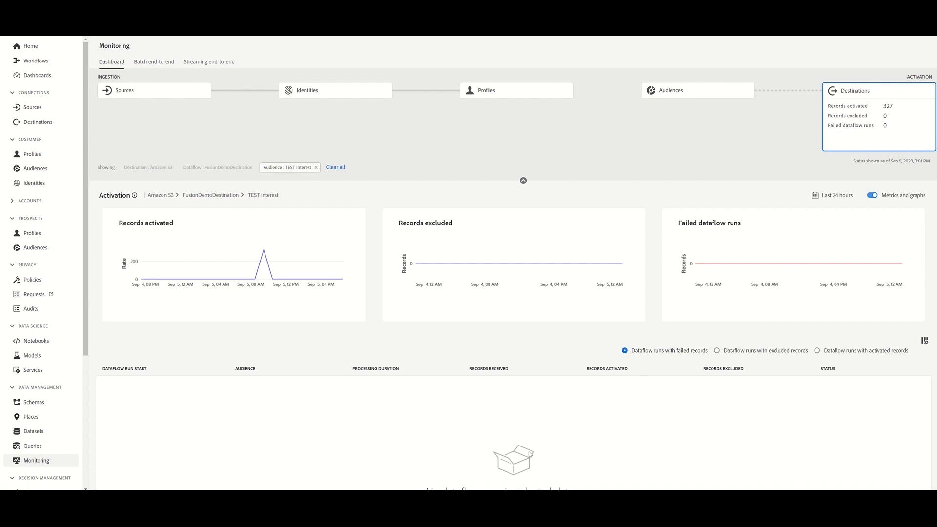
{"action": "left_click", "coordinate": [760, 351]}
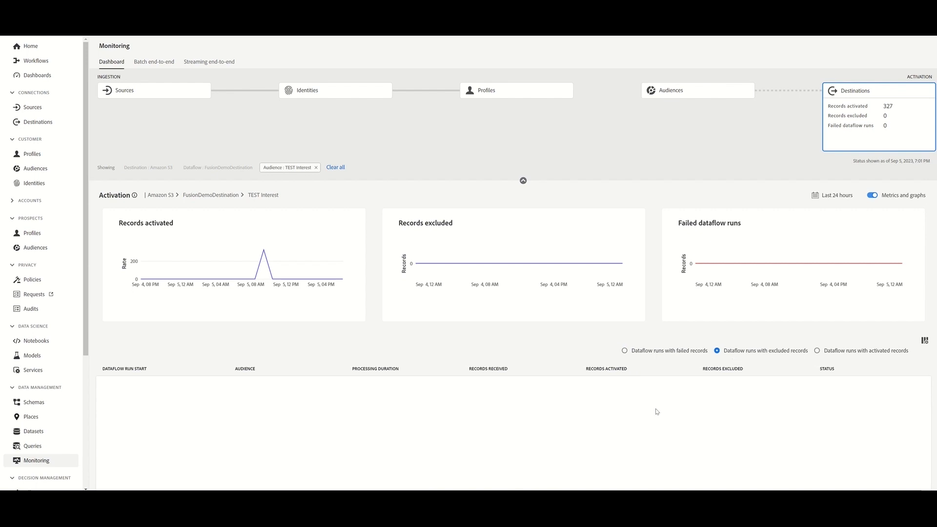
{"action": "left_click", "coordinate": [832, 350]}
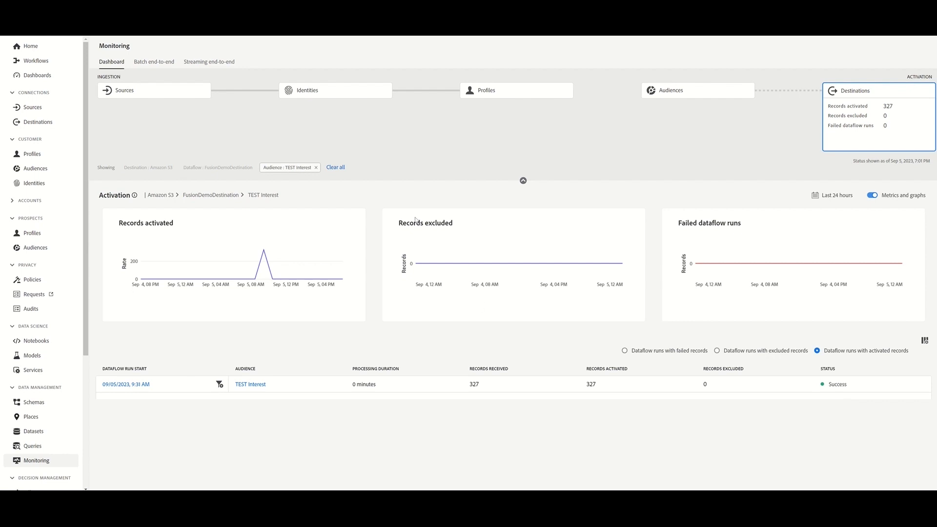
Remove the audience, dataflow and destination filters one by one to return to activation for all destinations.
{"action": "left_click", "coordinate": [315, 168]}
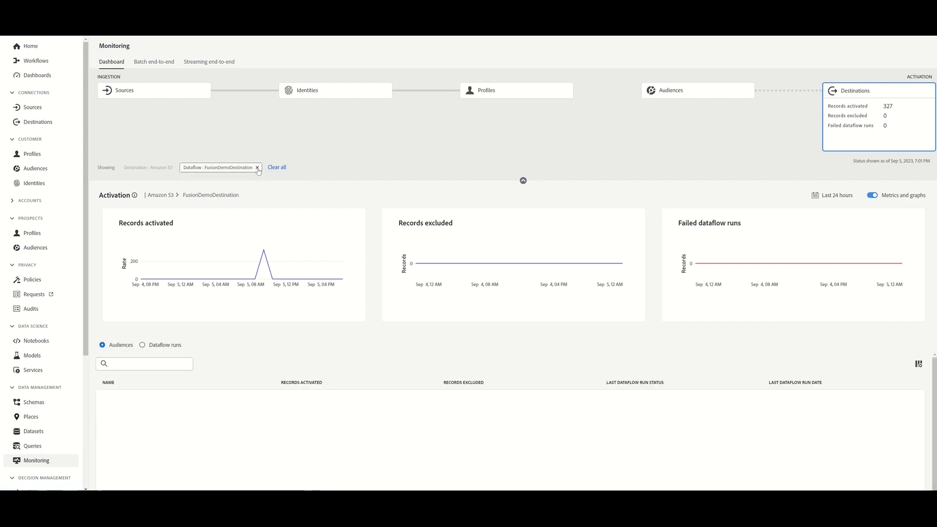
{"action": "left_click", "coordinate": [257, 167]}
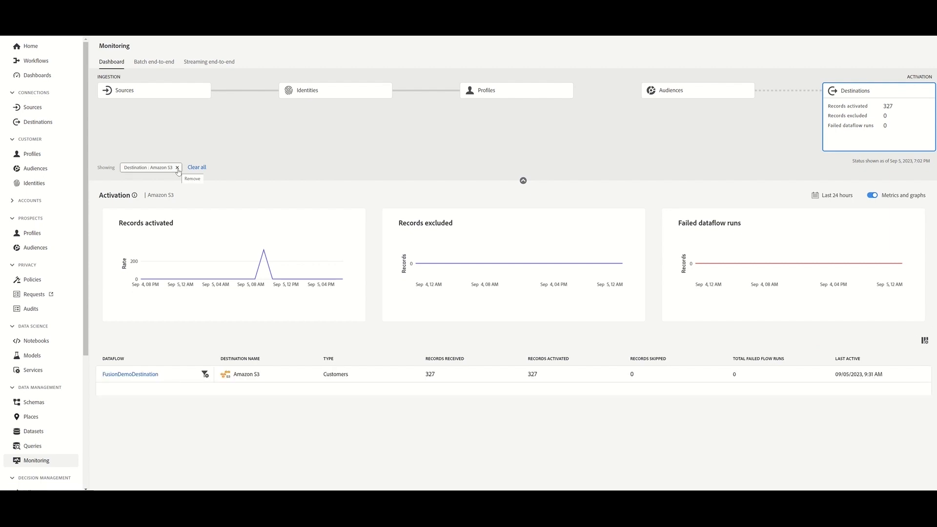
{"action": "left_click", "coordinate": [177, 168]}
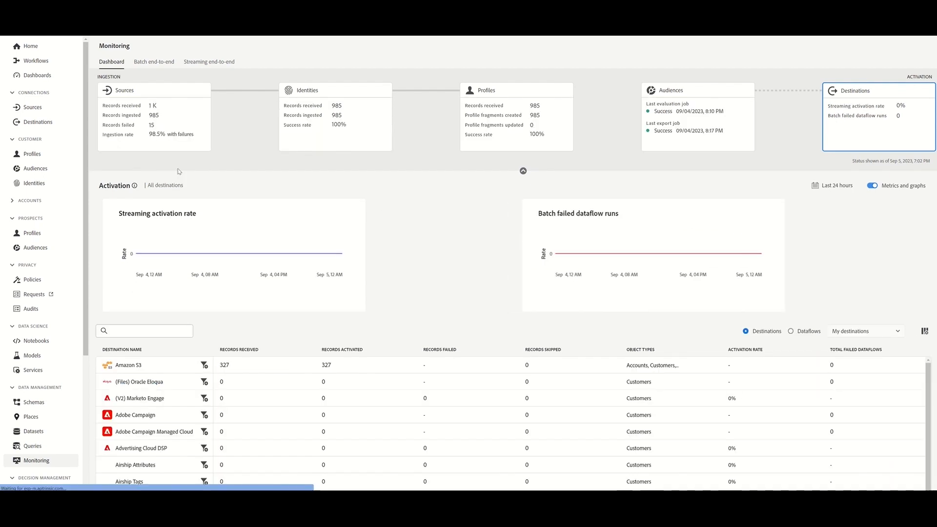